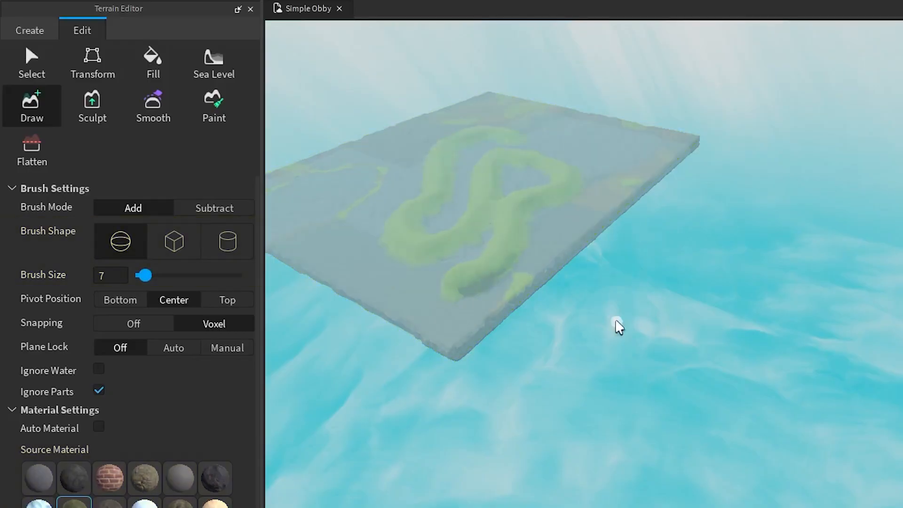
Step: Draw strips of grass terrain beside the slab with the size 7 sphere brush in Add mode
drag(615, 326, 675, 303)
click(25, 4)
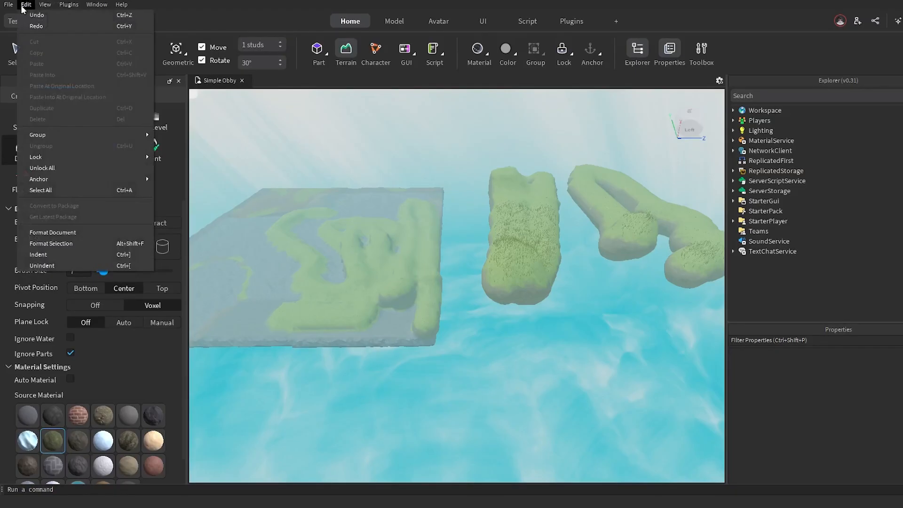
mouse_move(45, 5)
mouse_move(141, 74)
click(207, 75)
mouse_move(599, 363)
mouse_down()
mouse_move(502, 373)
mouse_move(564, 391)
mouse_up()
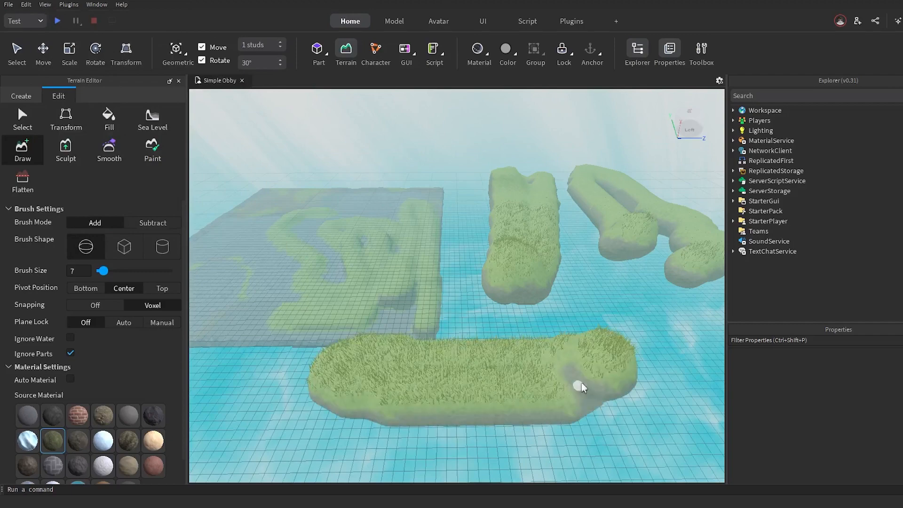
right_drag(494, 293, 493, 292)
right_drag(413, 282, 414, 282)
right_drag(539, 346, 541, 347)
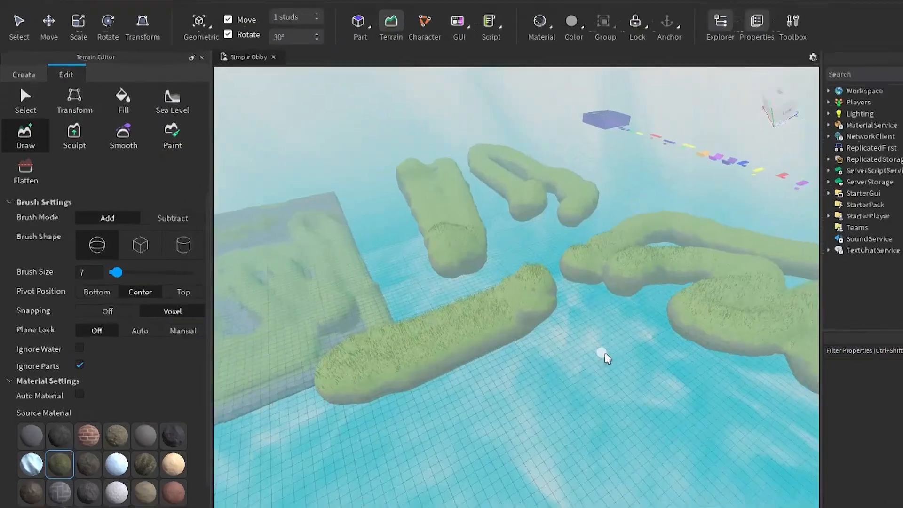
Step: Carve material out of the nearest grass strip with the size 7 sphere brush in Subtract mode
click(151, 224)
drag(309, 352, 442, 310)
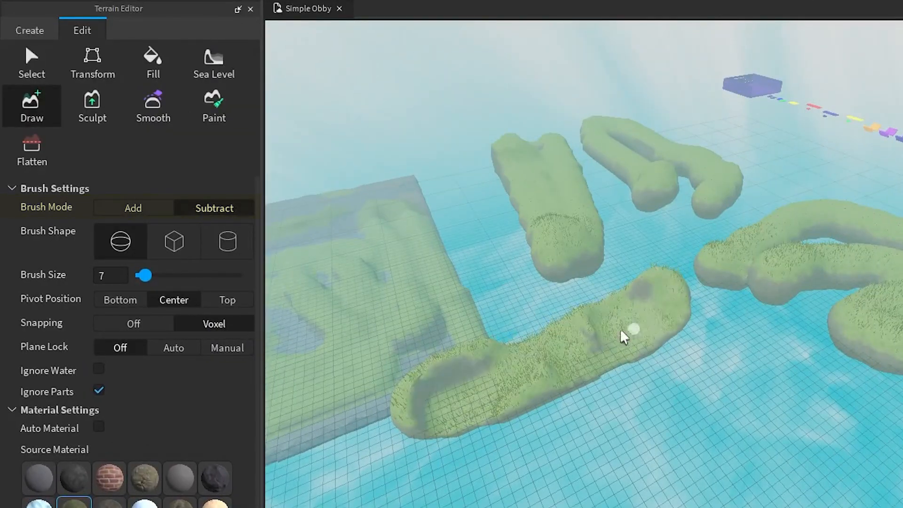
mouse_move(621, 331)
mouse_down()
mouse_move(725, 239)
mouse_move(434, 313)
mouse_up()
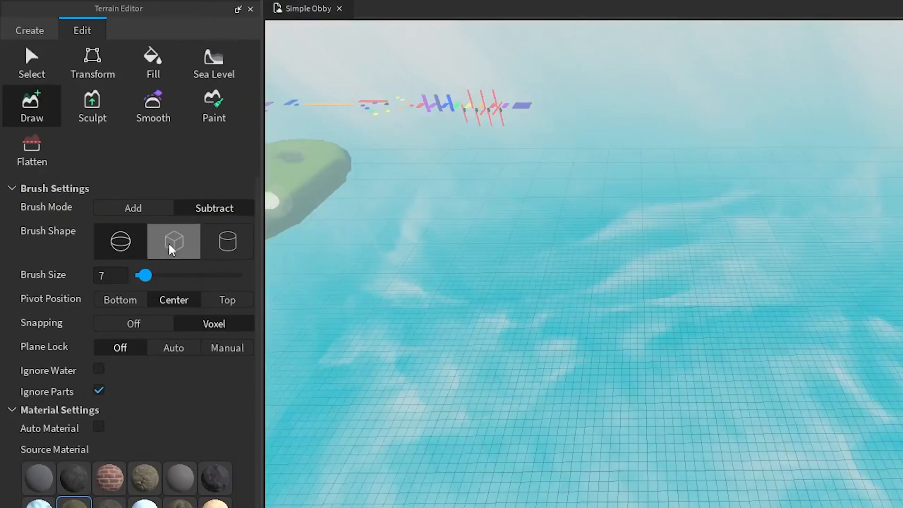
Step: Enlarge the brush and make one terrain stroke each with the sphere, cube and cylinder brush shapes
click(171, 246)
click(120, 241)
drag(145, 276, 176, 276)
drag(322, 193, 283, 371)
click(124, 246)
drag(451, 182, 480, 367)
click(163, 246)
drag(610, 193, 661, 291)
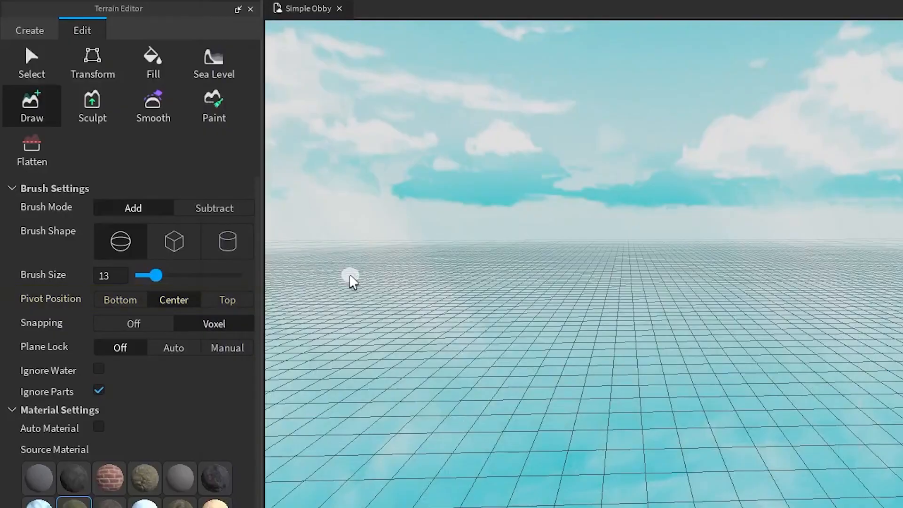
Step: Draw a straight grass stroke and upright curved shapes with the size 13 sphere brush, using Auto plane lock for the upright ones
drag(350, 277, 857, 282)
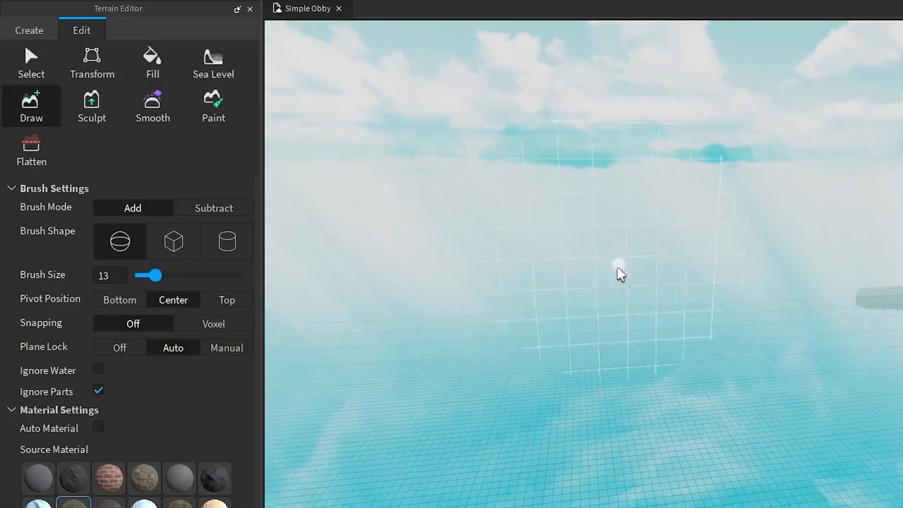
mouse_move(621, 276)
mouse_down()
mouse_move(565, 292)
mouse_move(675, 202)
mouse_move(597, 297)
mouse_up()
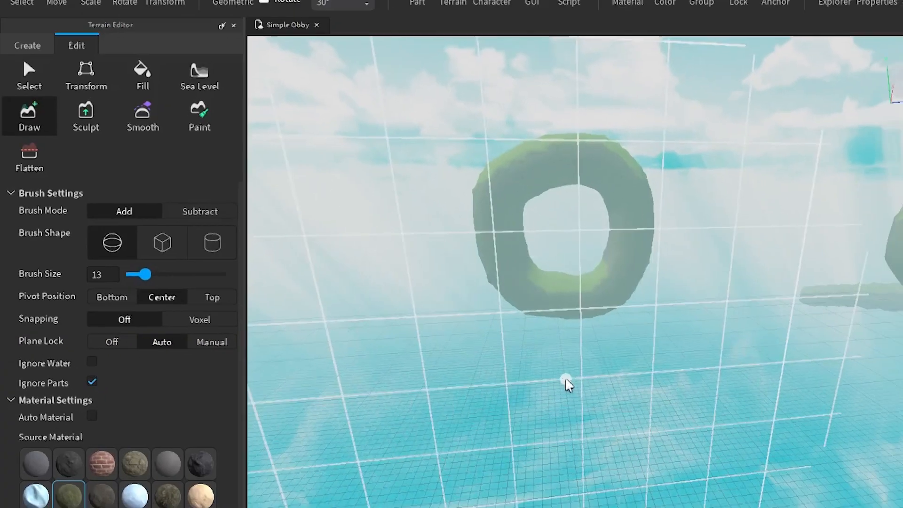
right_drag(565, 379, 560, 374)
drag(545, 188, 577, 199)
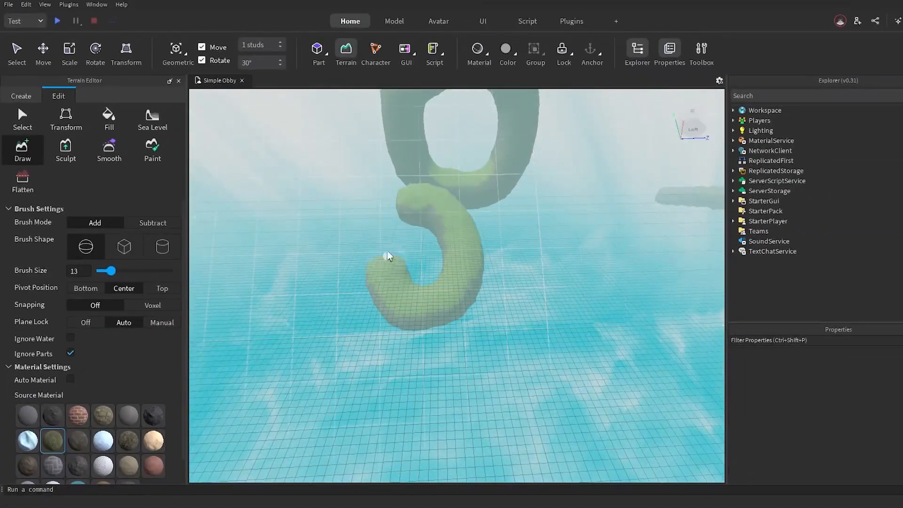
drag(387, 253, 400, 203)
Step: Set Plane Lock to Manual and draw grass terrain along the edit plane with the size 13 sphere brush
right_drag(464, 262, 463, 271)
mouse_move(497, 237)
mouse_down()
mouse_move(434, 376)
mouse_move(522, 250)
mouse_up()
right_drag(423, 262, 423, 256)
key(a)
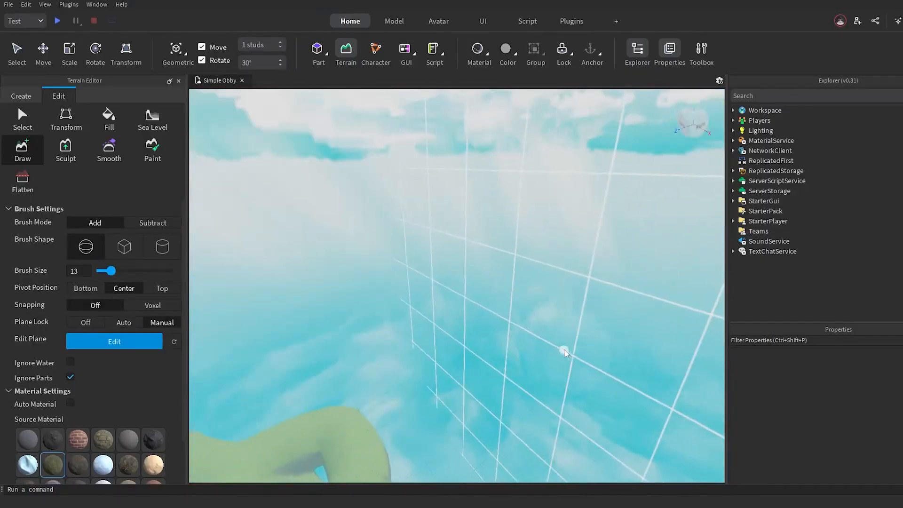
mouse_move(557, 280)
mouse_down()
mouse_move(496, 204)
mouse_move(485, 207)
mouse_move(485, 319)
mouse_move(448, 299)
mouse_move(453, 194)
mouse_move(472, 195)
mouse_move(427, 316)
mouse_move(452, 205)
mouse_move(453, 147)
mouse_move(430, 195)
mouse_move(469, 259)
mouse_up()
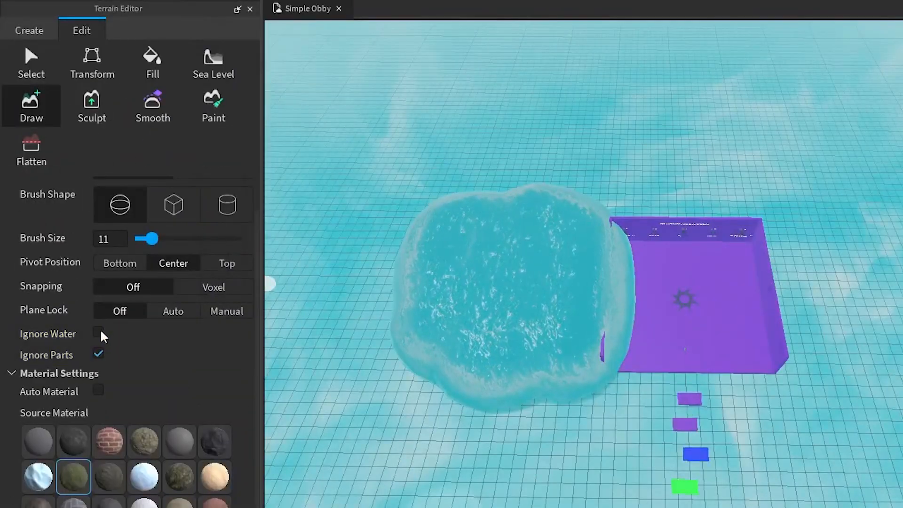
Step: Draw grass over the water patch beside the purple platform with the size 11 brush, with Ignore Water off and on
mouse_move(337, 321)
mouse_down()
mouse_move(353, 260)
mouse_move(428, 143)
mouse_move(453, 239)
mouse_up()
drag(343, 337, 387, 292)
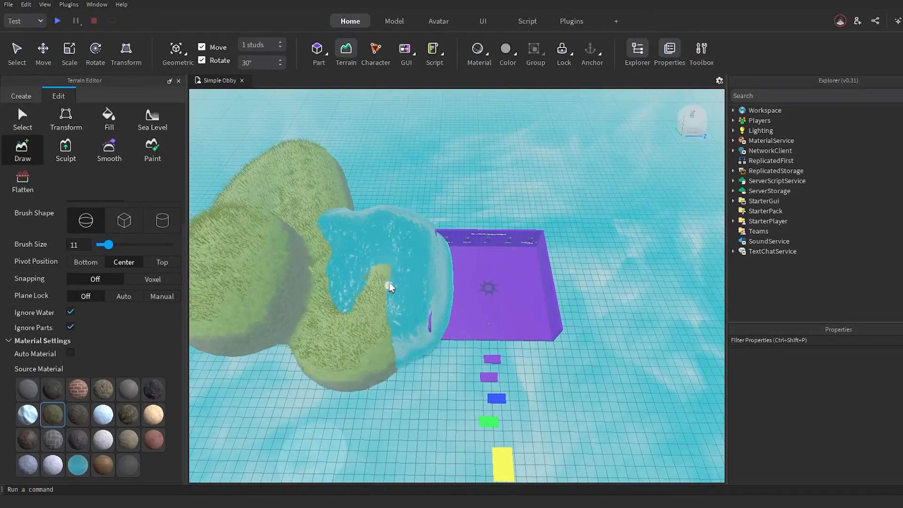
drag(448, 333, 495, 295)
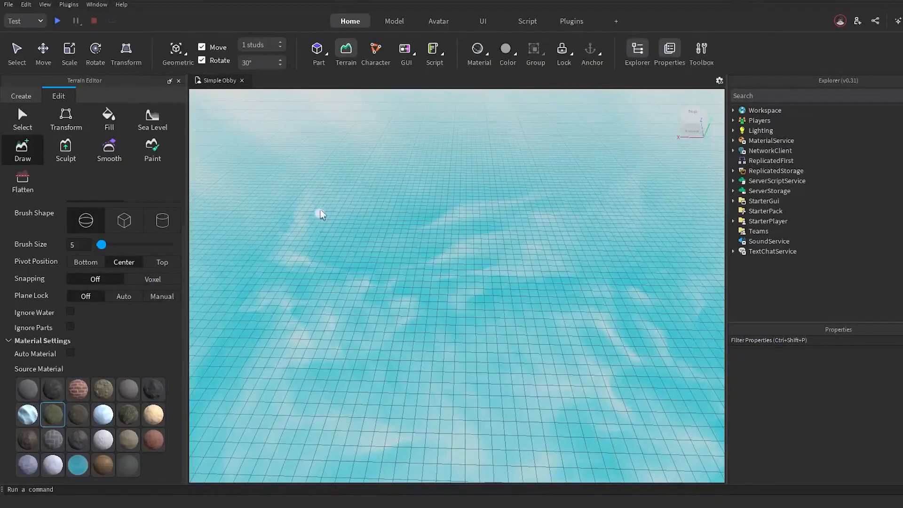
Step: Draw parallel strips in grass and other source materials with the size 5 sphere brush, and add terrain on the sand with Auto Material enabled
drag(308, 177, 281, 314)
click(76, 394)
drag(352, 178, 353, 218)
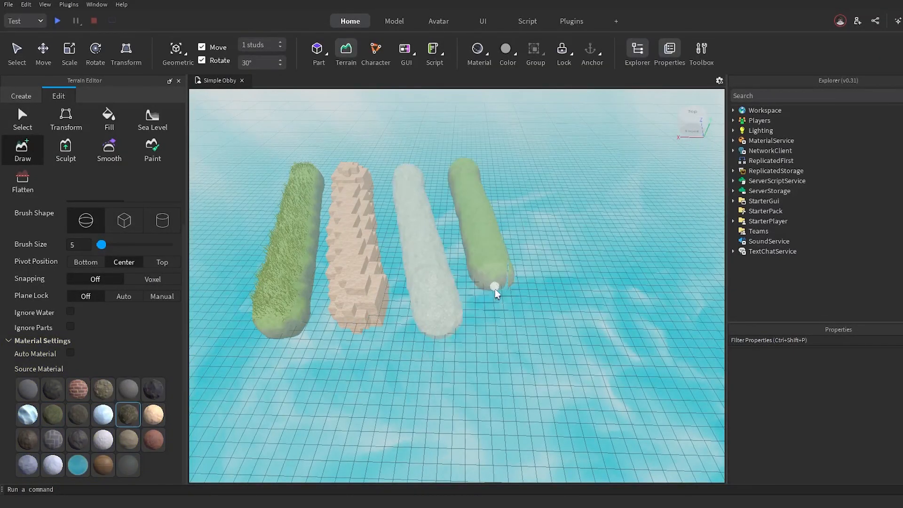
drag(581, 170, 644, 333)
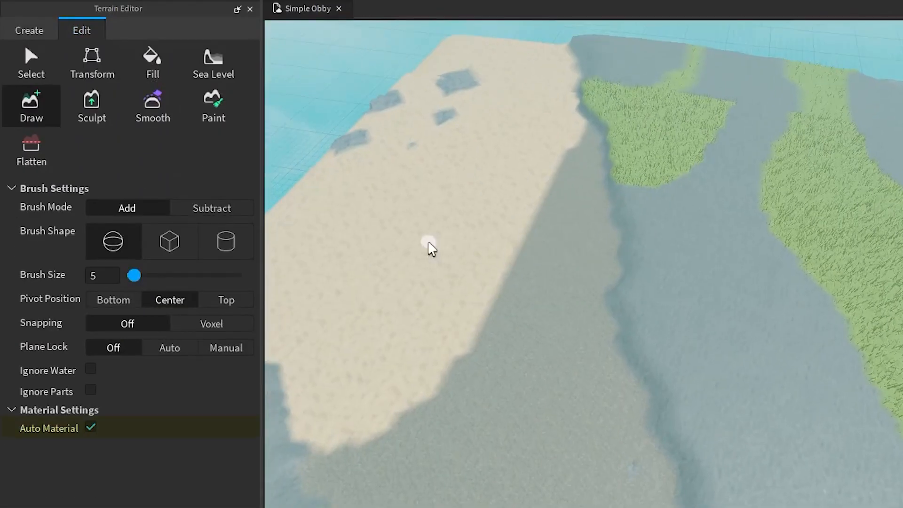
drag(429, 232, 435, 217)
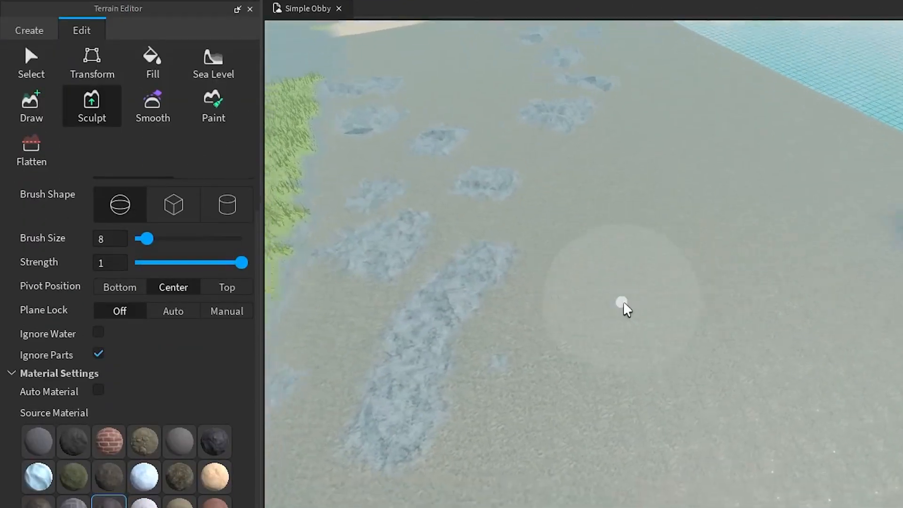
Step: Sculpt the rocky patches into a curved raised ridge with the size 8 sphere brush at strength 1
right_drag(628, 309, 627, 309)
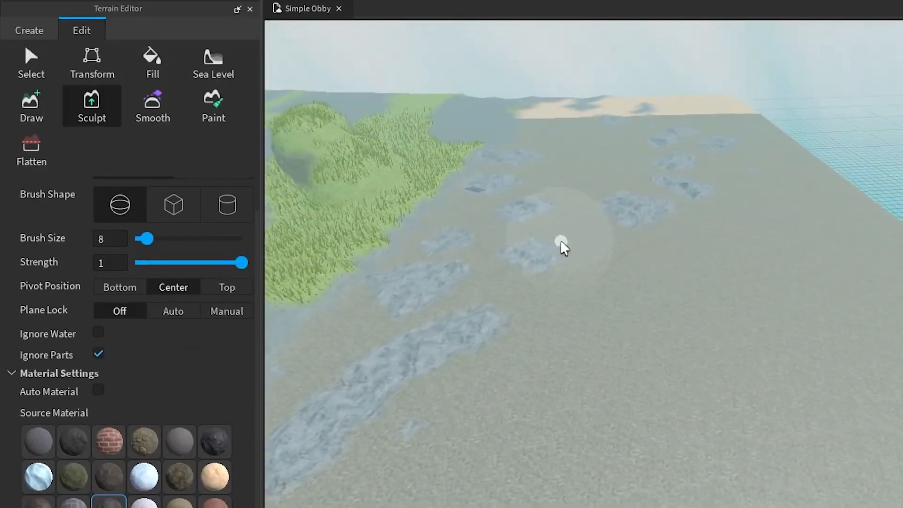
drag(528, 249, 533, 244)
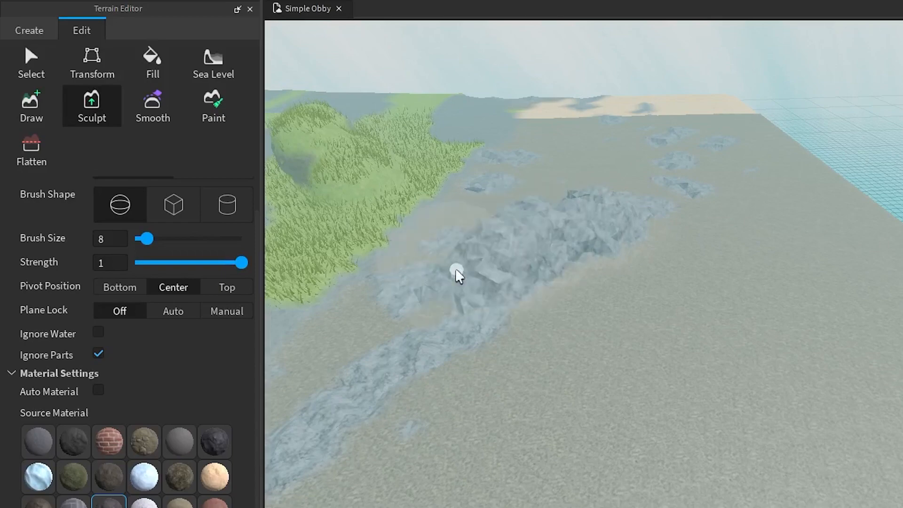
drag(460, 275, 626, 225)
mouse_move(679, 219)
mouse_down()
mouse_move(695, 206)
mouse_move(510, 230)
mouse_move(404, 380)
mouse_move(388, 385)
mouse_move(394, 377)
mouse_up()
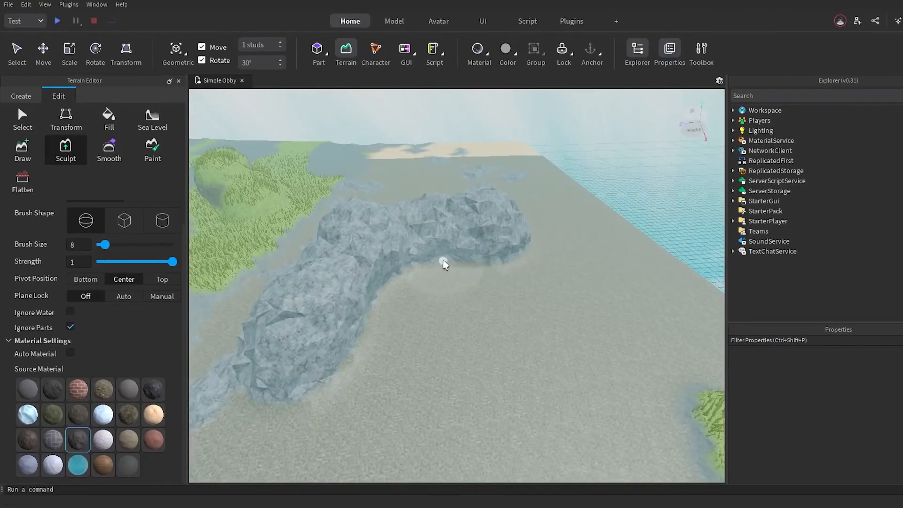
drag(444, 264, 515, 249)
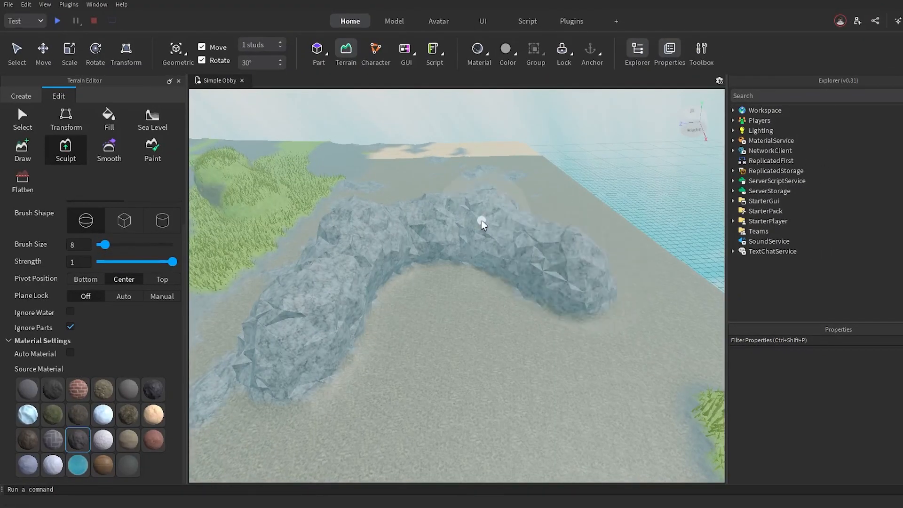
Step: Sculpt more terrain around the ridge in several strokes, varying the brush strength
scroll(160, 296, up, 1)
drag(142, 291, 124, 288)
mouse_move(303, 316)
mouse_down()
mouse_move(373, 236)
mouse_move(453, 285)
mouse_move(444, 322)
mouse_up()
drag(630, 361, 689, 386)
mouse_move(639, 302)
mouse_down()
mouse_move(509, 346)
mouse_move(432, 292)
mouse_move(504, 298)
mouse_move(470, 301)
mouse_up()
drag(172, 287, 150, 292)
mouse_move(325, 386)
mouse_down()
mouse_move(404, 393)
mouse_move(343, 375)
mouse_up()
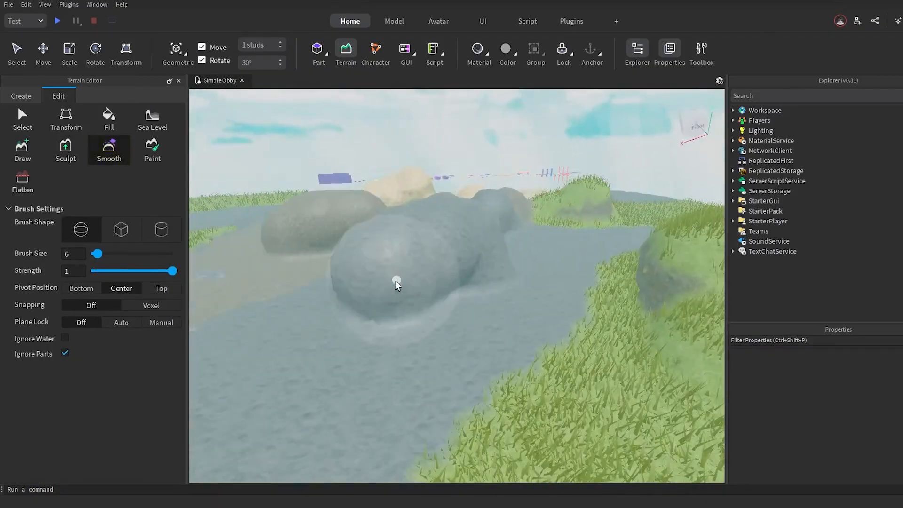
Step: Smooth the boulder mounds with the size 6 brush at strength 1, and reduce the Smooth strength to 0.02
drag(395, 280, 490, 288)
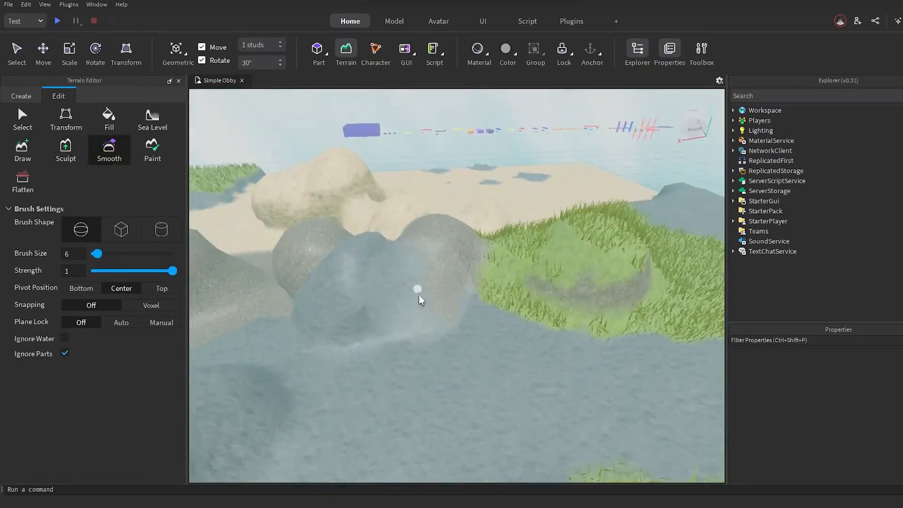
drag(419, 294, 583, 275)
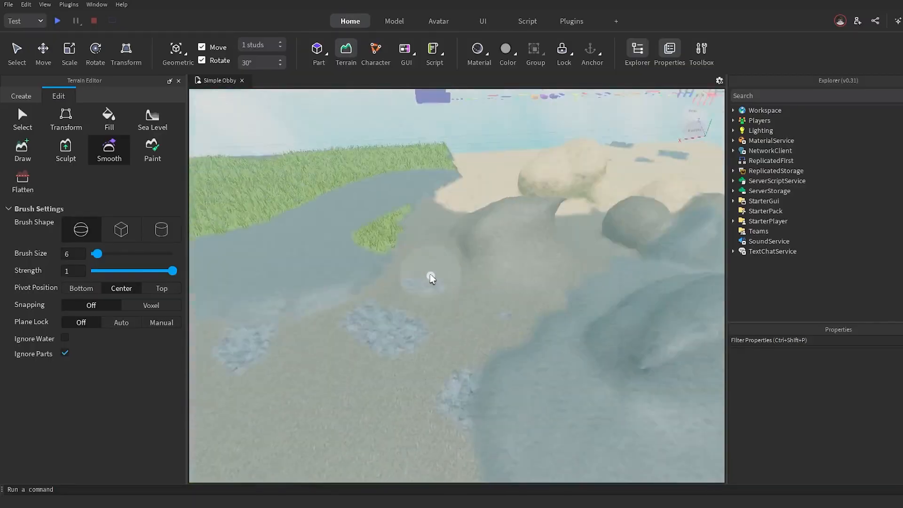
drag(172, 271, 98, 275)
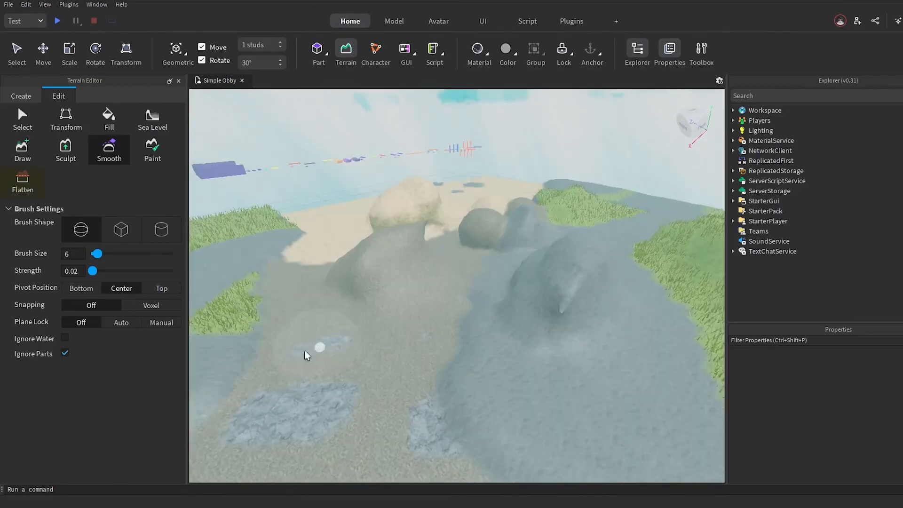
Step: Flatten the boulder mounds and the top of the rock with the size 6 Flatten brush on an Auto plane
click(23, 182)
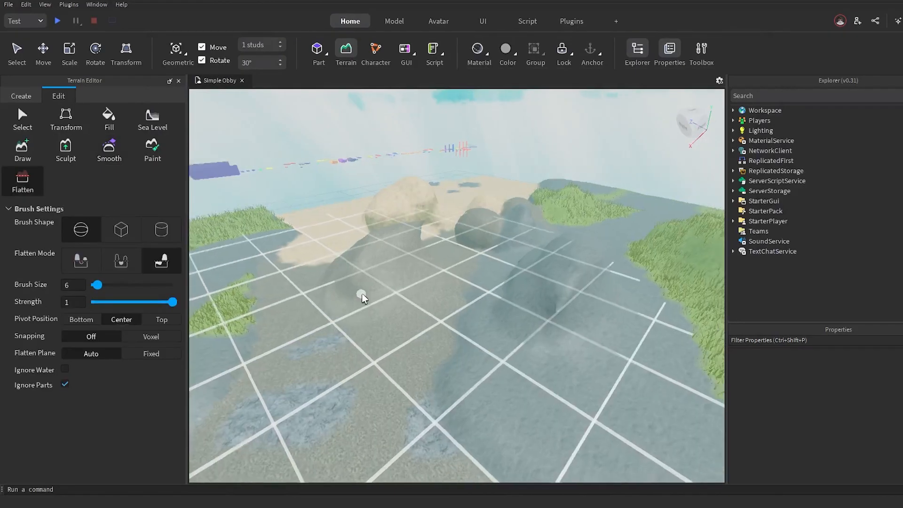
right_drag(362, 295, 363, 297)
mouse_move(362, 295)
mouse_down()
mouse_move(562, 284)
mouse_move(413, 283)
mouse_move(505, 274)
mouse_move(449, 257)
mouse_move(473, 248)
mouse_move(488, 265)
mouse_up()
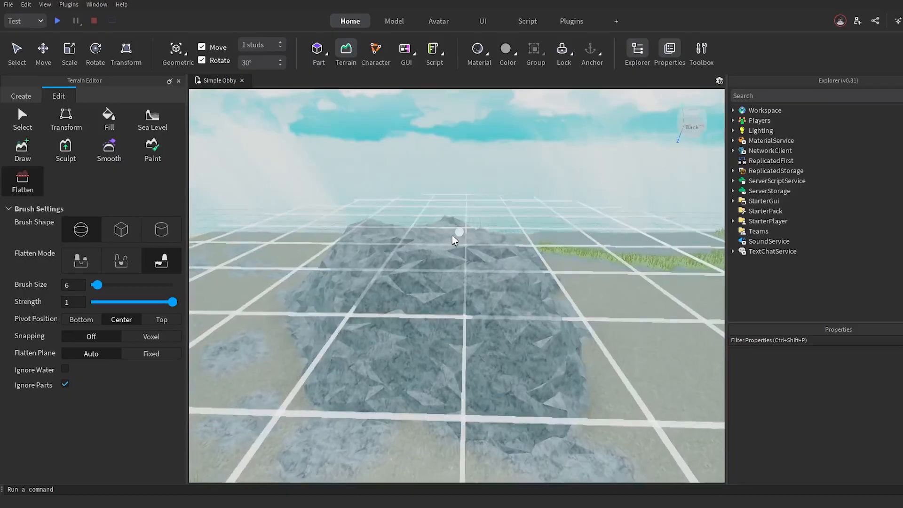
mouse_move(453, 235)
mouse_down()
mouse_move(433, 246)
mouse_move(405, 311)
mouse_move(446, 287)
mouse_move(376, 245)
mouse_move(544, 263)
mouse_move(361, 240)
mouse_move(447, 221)
mouse_move(440, 249)
mouse_move(402, 289)
mouse_move(511, 265)
mouse_move(384, 253)
mouse_up()
Step: Switch the flatten plane to Fixed with a Y plane of 40 and flatten the rock with it
click(151, 354)
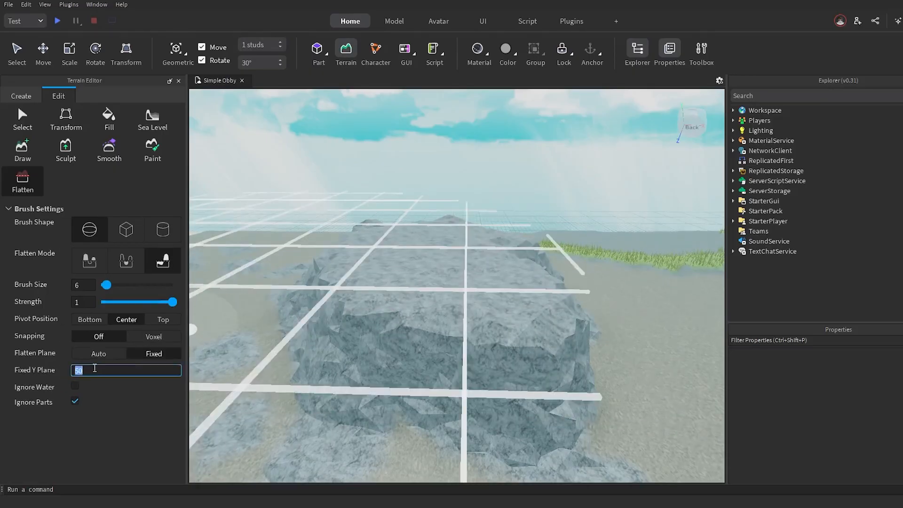
key(Return)
mouse_move(410, 374)
mouse_down()
mouse_move(423, 308)
mouse_move(543, 309)
mouse_up()
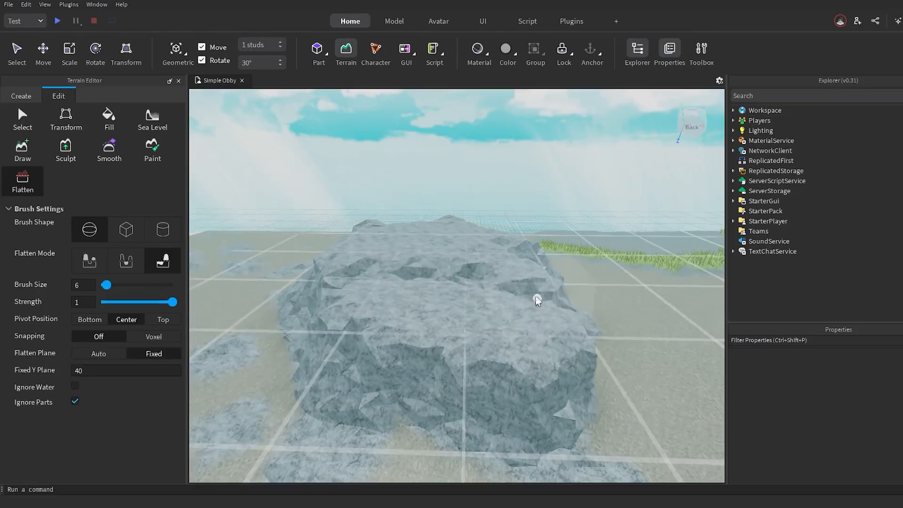
mouse_move(374, 246)
mouse_down()
mouse_move(405, 226)
mouse_move(461, 232)
mouse_move(564, 365)
mouse_move(388, 330)
mouse_move(330, 279)
mouse_move(382, 265)
mouse_up()
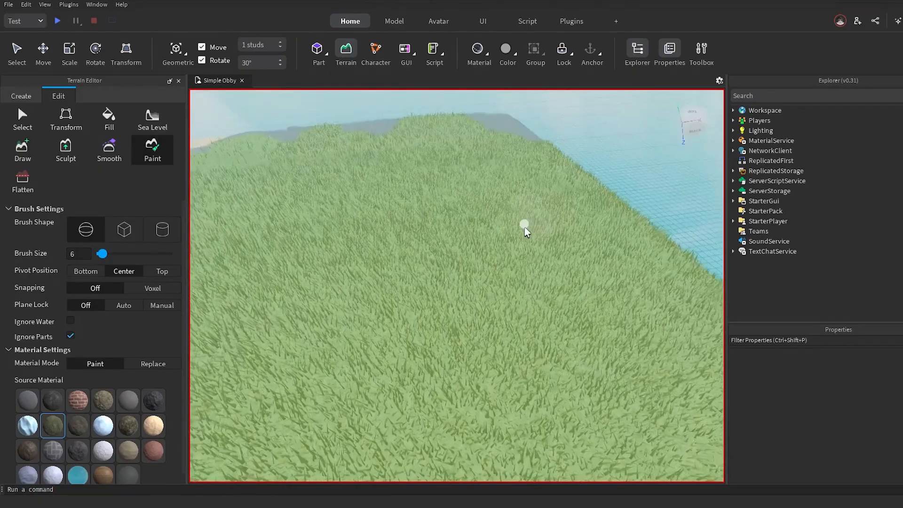
Step: Paint patches of water and other materials on the grass with the size 6 sphere Paint brush
right_drag(524, 228, 522, 228)
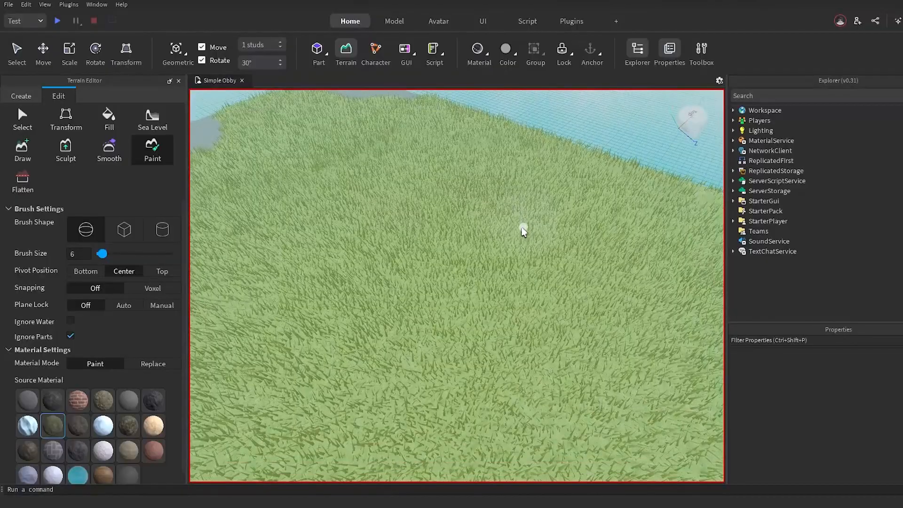
scroll(115, 363, down, 1)
click(80, 470)
drag(396, 273, 503, 244)
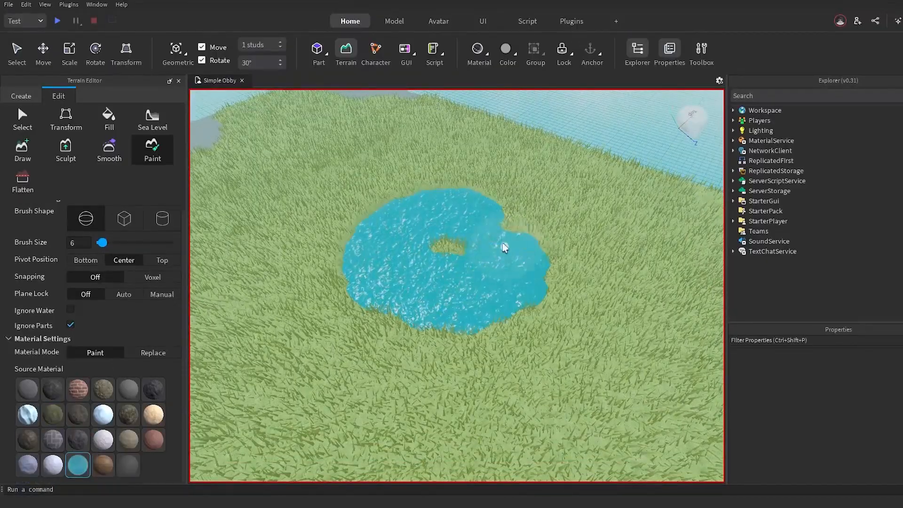
mouse_move(403, 215)
mouse_down()
mouse_move(352, 250)
mouse_move(510, 237)
mouse_move(414, 351)
mouse_move(362, 330)
mouse_up()
right_drag(465, 276, 466, 276)
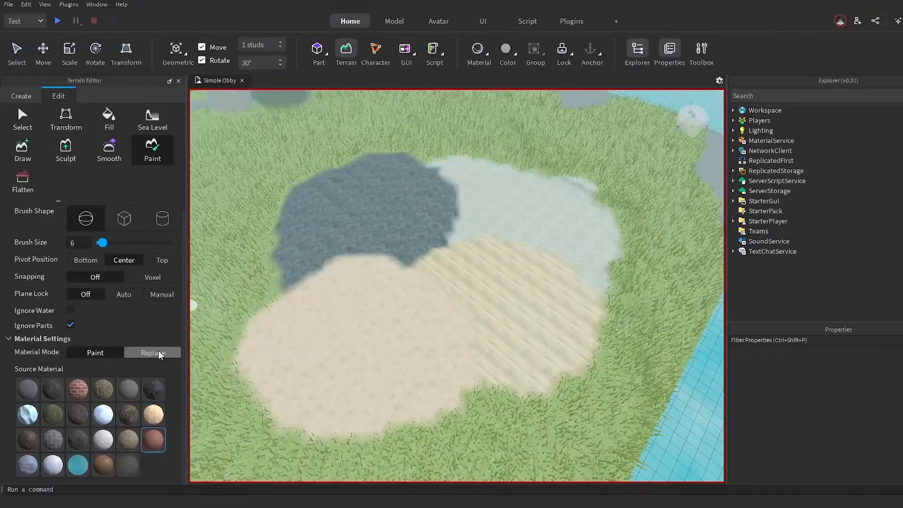
Step: Use the Paint tool's Replace mode to turn the wood plank patch into grass
scroll(156, 334, down, 3)
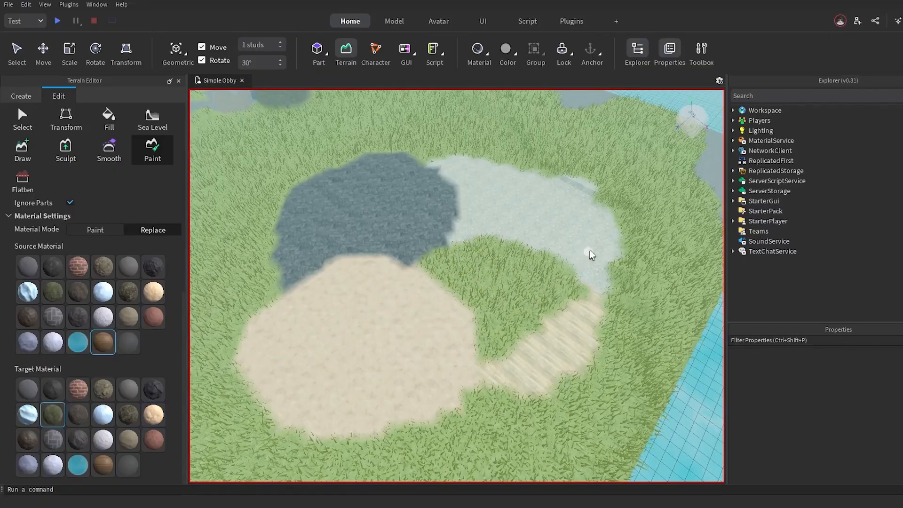
drag(583, 254, 599, 285)
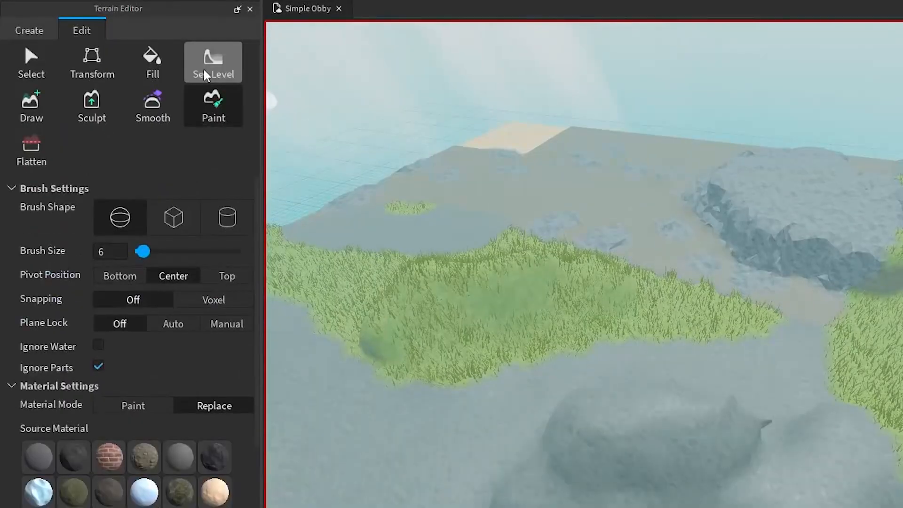
Step: Create a block of water over the grass with the Sea Level tool, using a 64 × 8 × 52 region
click(152, 118)
right_drag(658, 183, 658, 183)
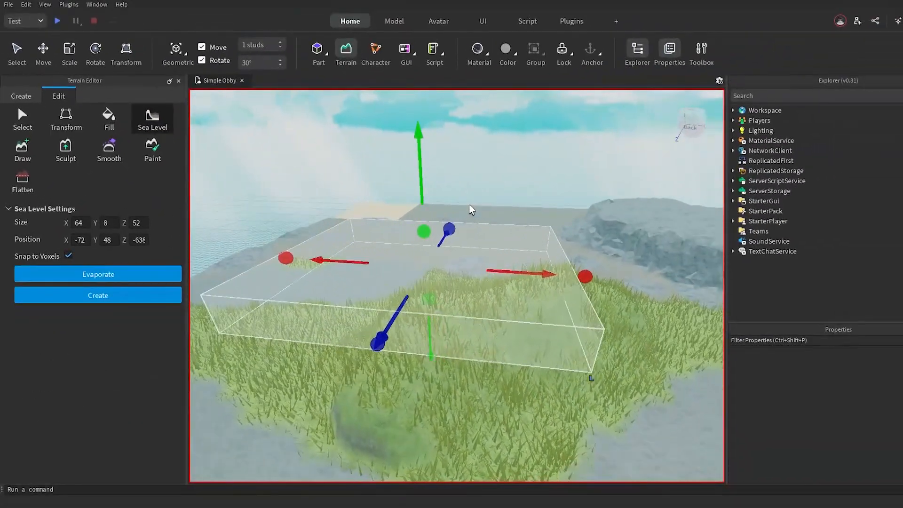
right_drag(469, 205, 470, 205)
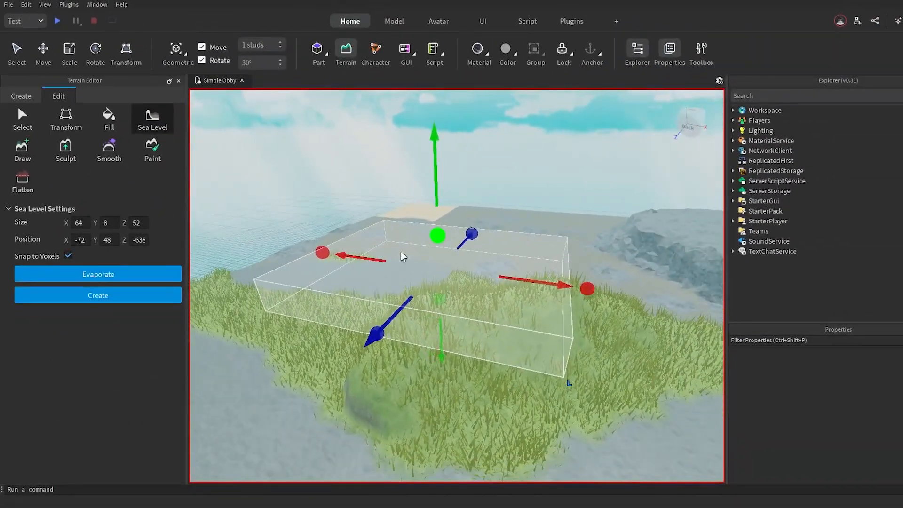
click(126, 295)
Step: Extend the Sea Level region over the rock-rimmed pond to 88 × 24 × 92 and evaporate the water inside it
right_drag(606, 247, 606, 247)
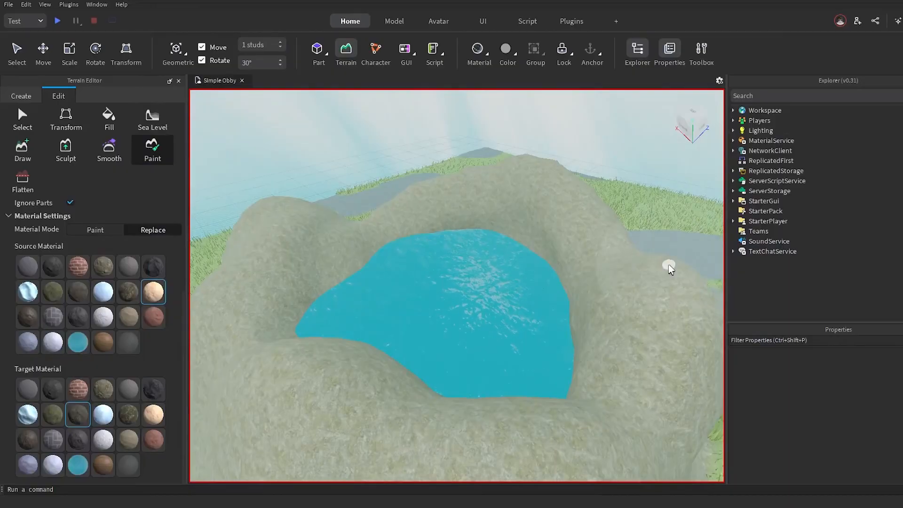
right_drag(668, 264, 668, 264)
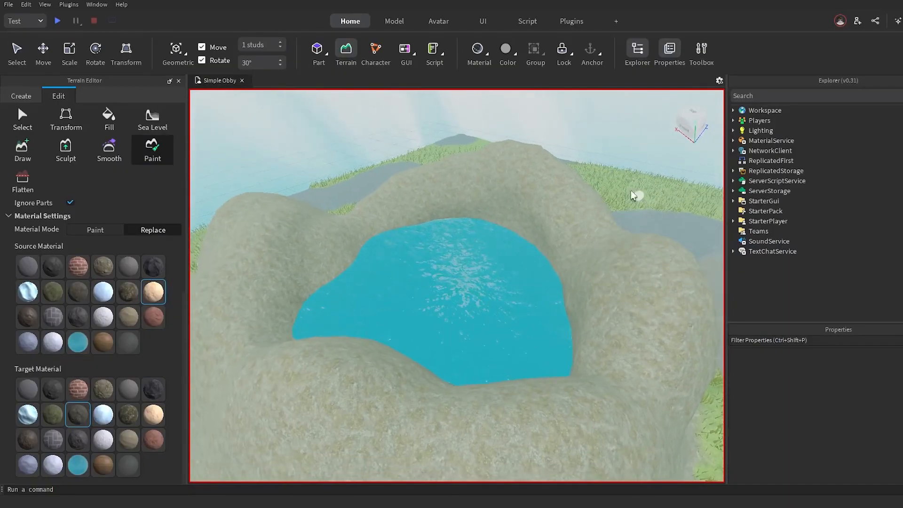
click(152, 120)
right_drag(490, 185, 490, 186)
scroll(487, 248, down, 3)
drag(463, 293, 466, 381)
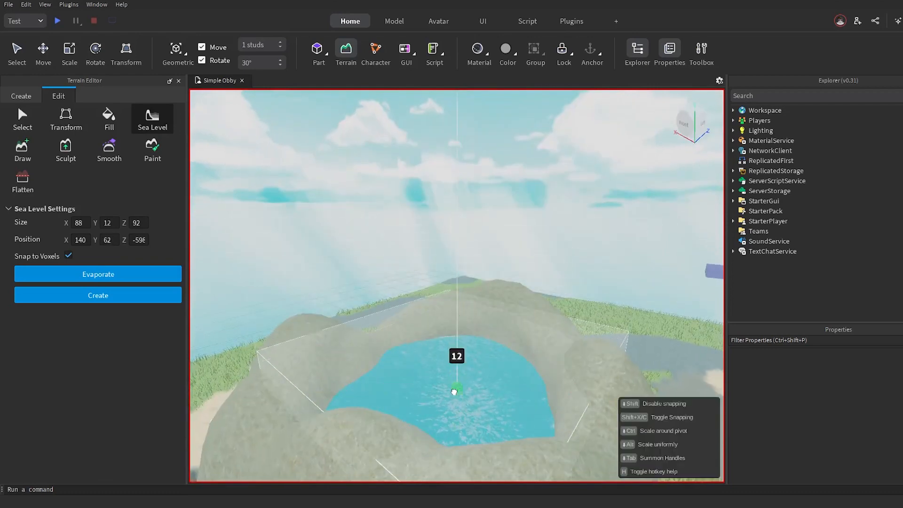
right_drag(476, 412, 480, 411)
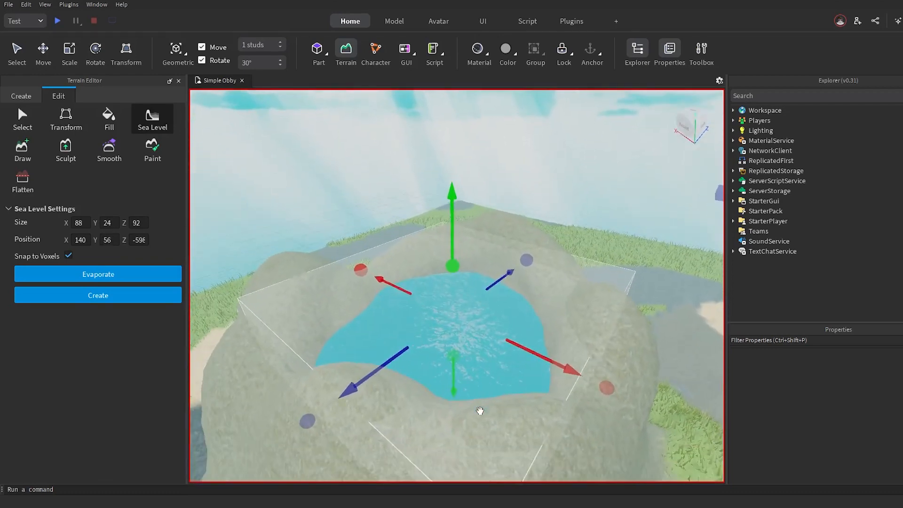
click(158, 277)
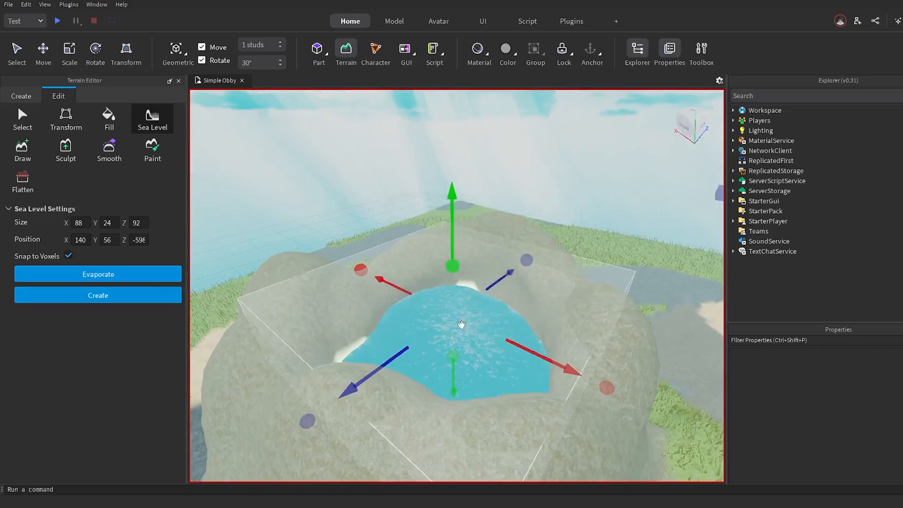
Step: Move the Sea Level region to a Y position of 52 and create water in the pond
key(w)
drag(447, 246, 456, 88)
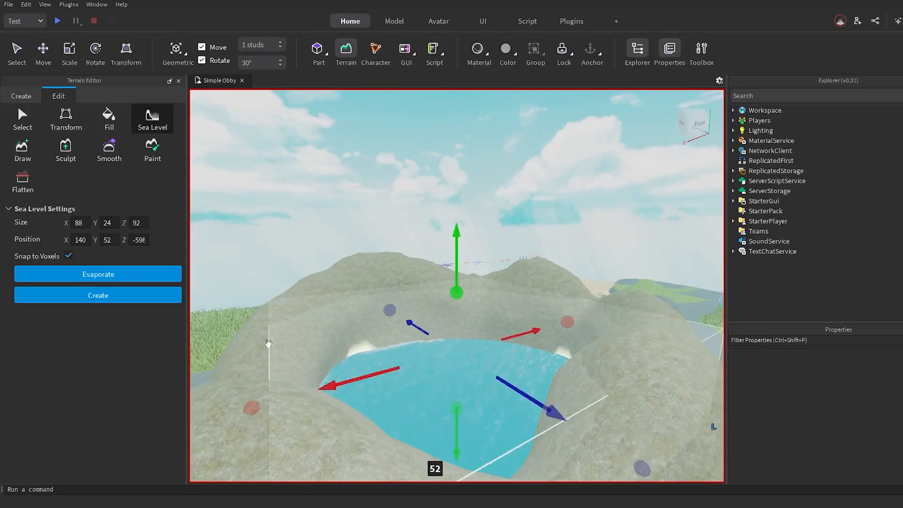
click(142, 297)
key(s)
Step: Fill a 60 × 48 × 60 region on the grass beside the pond with brick
right_drag(495, 313, 497, 313)
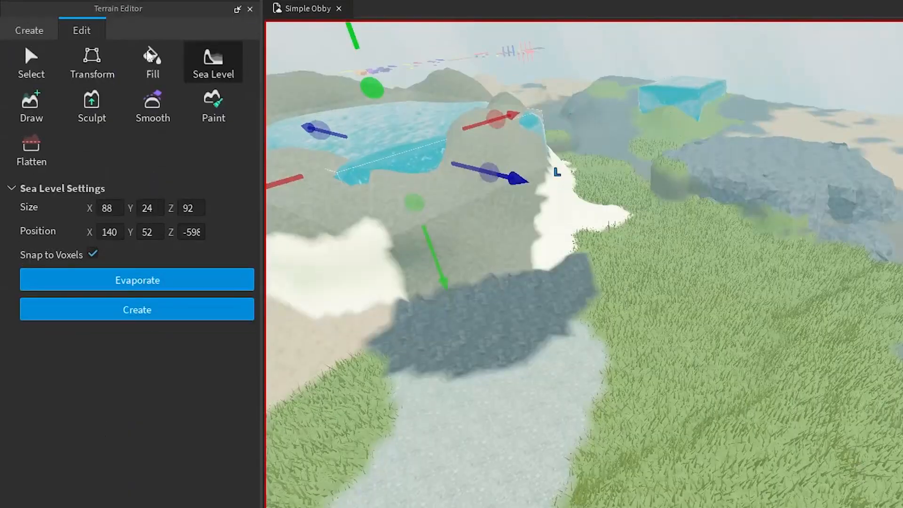
click(109, 119)
drag(672, 233, 715, 215)
click(109, 344)
click(137, 492)
Step: Shift the fill region right next to the brick block and fill it with cobblestone
right_drag(770, 294, 767, 295)
drag(504, 274, 666, 288)
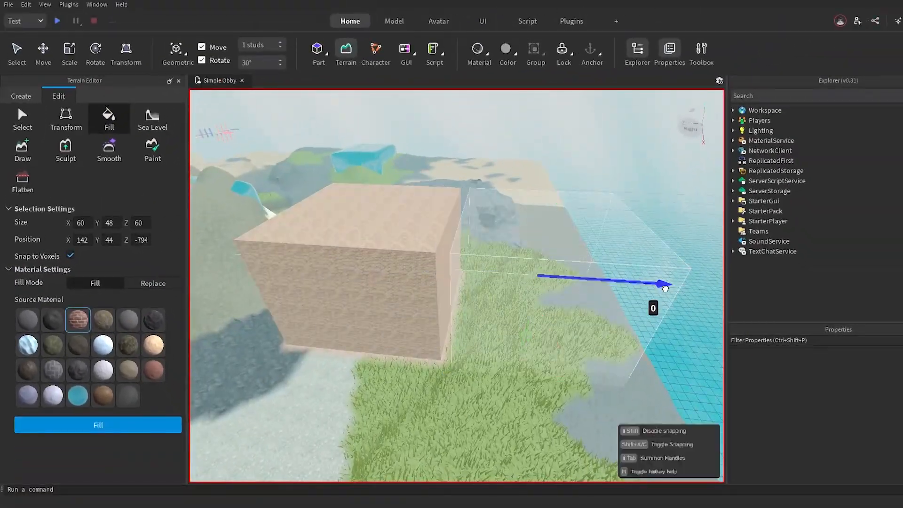
click(104, 320)
click(113, 424)
Step: Fill a glacier block in front of the cobblestone one and a sandstone block in front of the brick one
key(s)
right_drag(372, 369, 377, 367)
drag(479, 285, 490, 416)
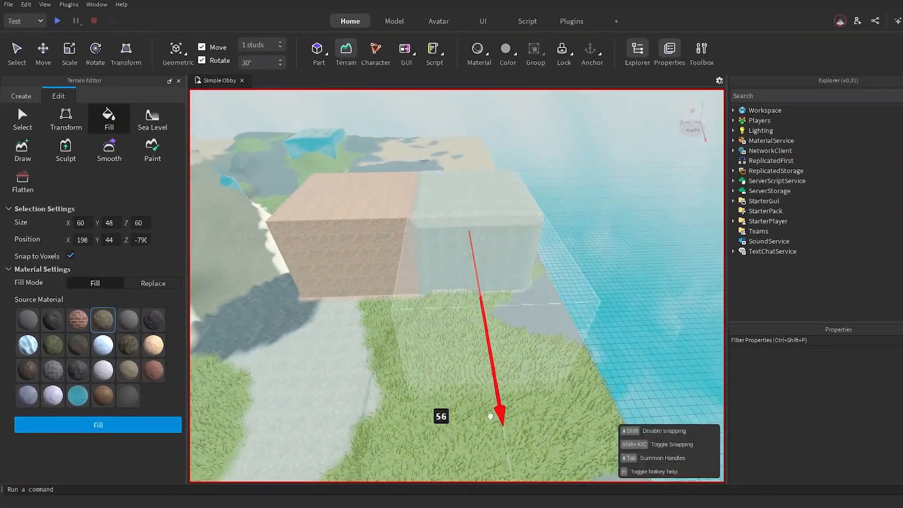
click(28, 345)
click(97, 425)
drag(387, 307, 205, 316)
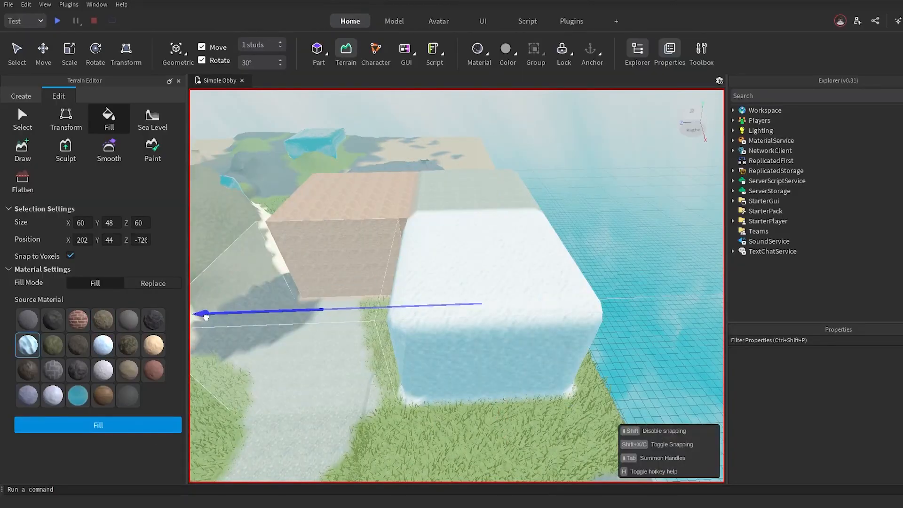
click(154, 370)
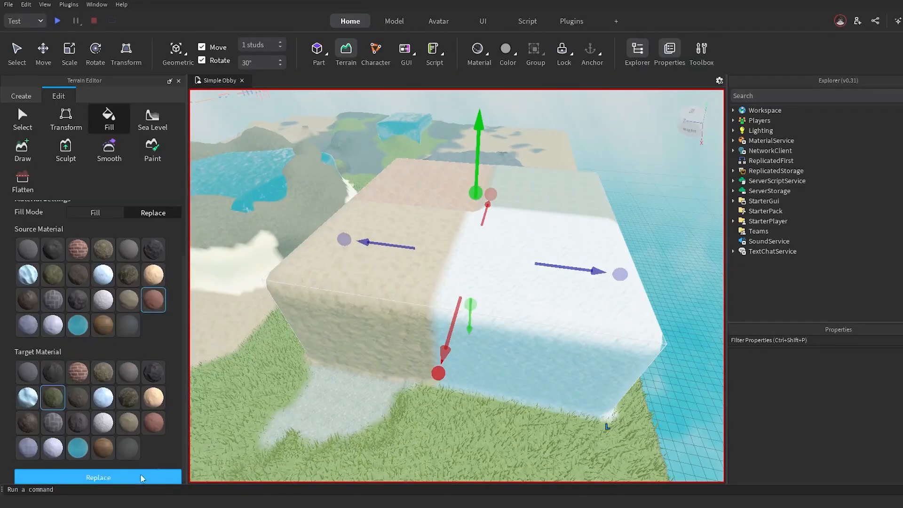
Step: Use Fill's Replace mode on the four blocks to change sandstone into grass and brick into cracked lava
click(143, 478)
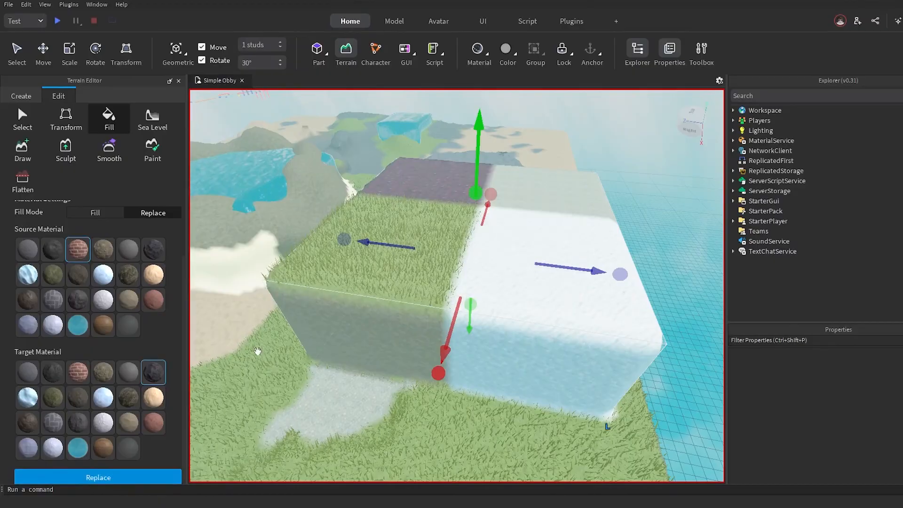
click(111, 482)
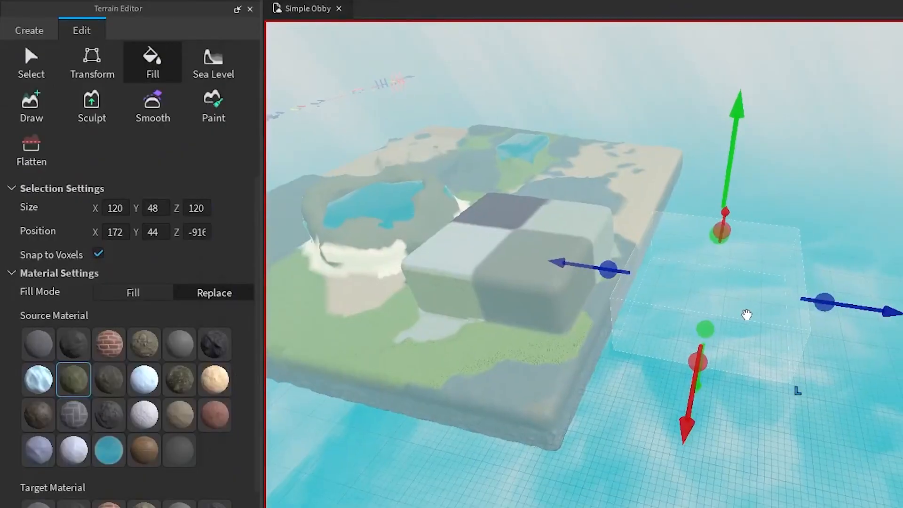
Step: Select the part of the island holding the pond and the blocks with a 268 × 140 × 432 selection region
click(22, 117)
right_drag(684, 237, 665, 272)
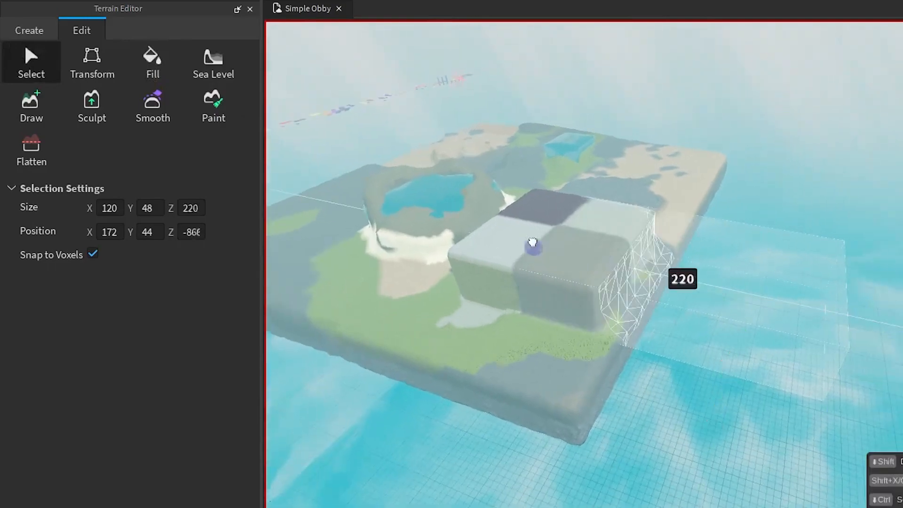
drag(499, 318, 391, 428)
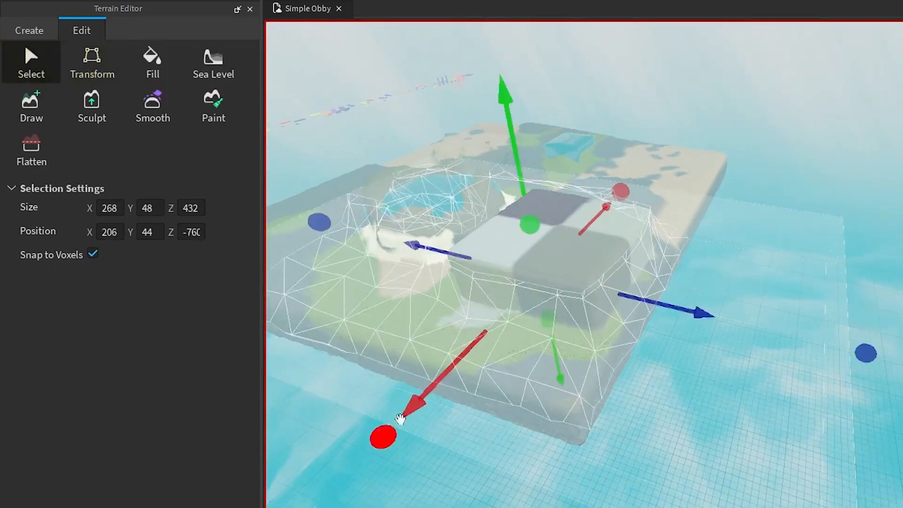
right_drag(400, 419, 585, 383)
drag(628, 320, 624, 371)
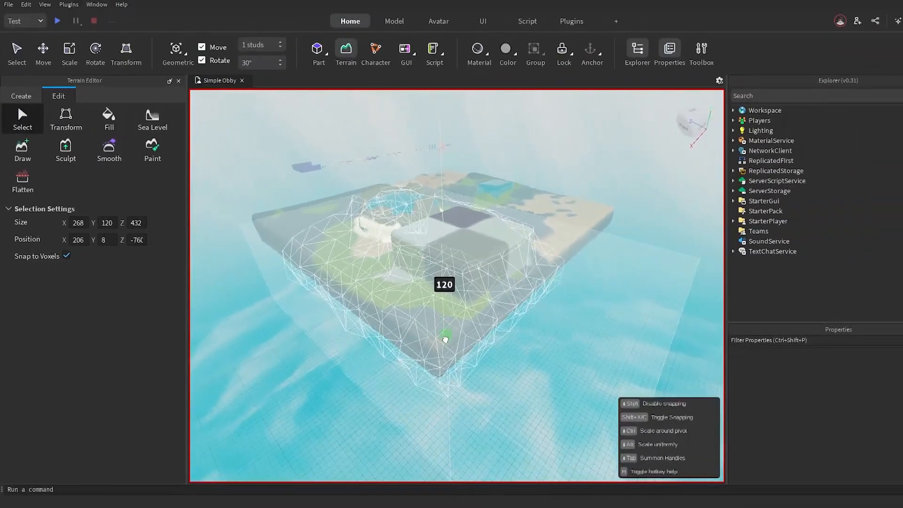
right_drag(446, 339, 423, 348)
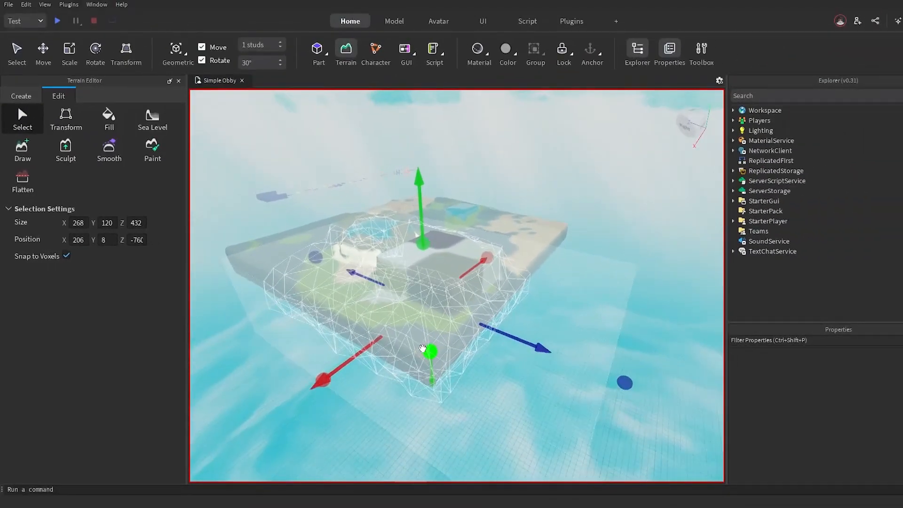
drag(424, 235, 424, 233)
right_drag(413, 297, 413, 297)
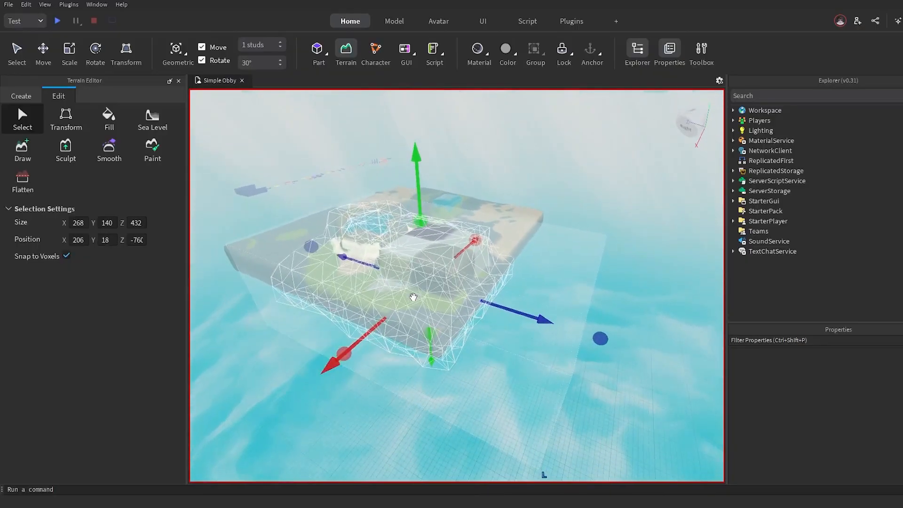
Step: Move the selected terrain chunk along the Z axis, away from the island, with the Transform tool and undo the last change
click(73, 123)
drag(510, 312, 604, 343)
right_drag(604, 343, 594, 340)
drag(595, 321, 678, 329)
right_drag(541, 330, 501, 305)
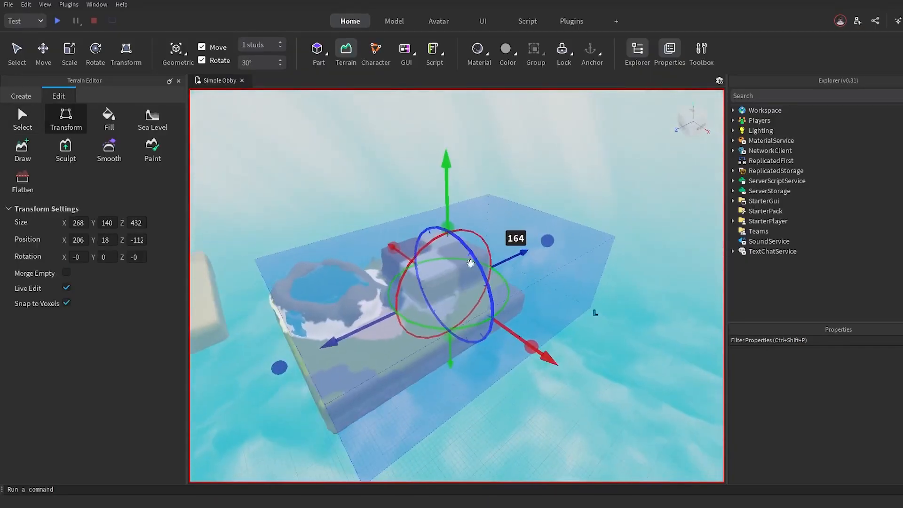
drag(501, 304, 509, 342)
key(ctrl+z)
Step: Fit the selection region around the mountain at the end of the obby, with a size of 144 × 108 × 512
right_drag(566, 310, 551, 309)
drag(590, 245, 458, 302)
drag(463, 417, 396, 325)
drag(427, 271, 405, 283)
right_drag(405, 283, 419, 278)
key(w)
key(s)
drag(527, 301, 687, 278)
right_drag(687, 278, 685, 279)
drag(541, 294, 574, 352)
right_drag(574, 352, 573, 353)
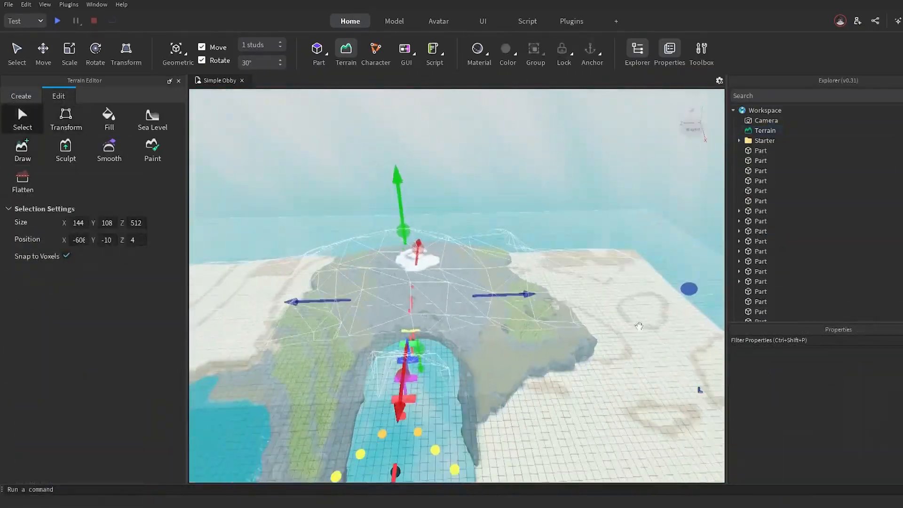
drag(447, 238, 569, 198)
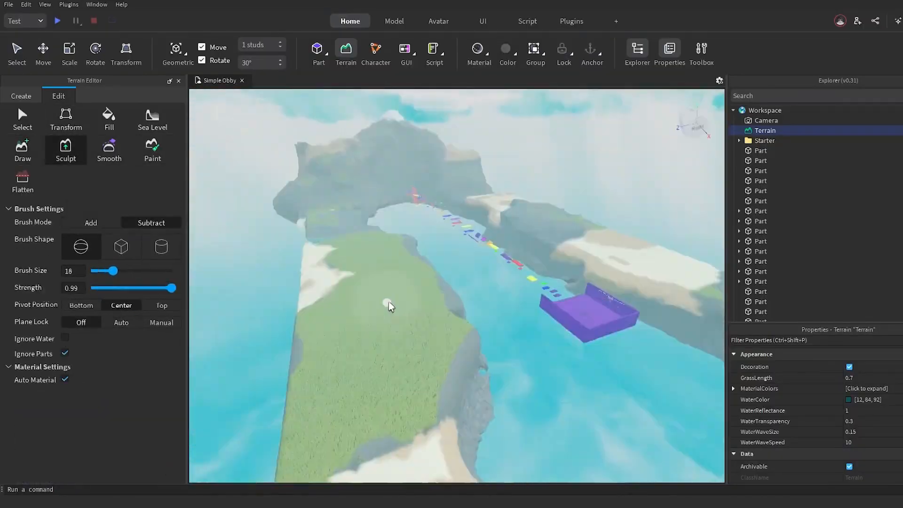
key(d)
right_drag(389, 301, 389, 301)
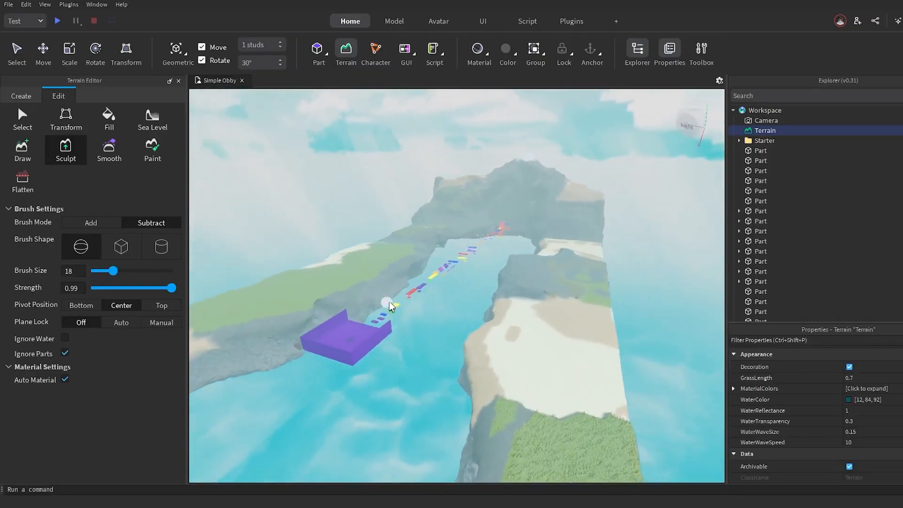